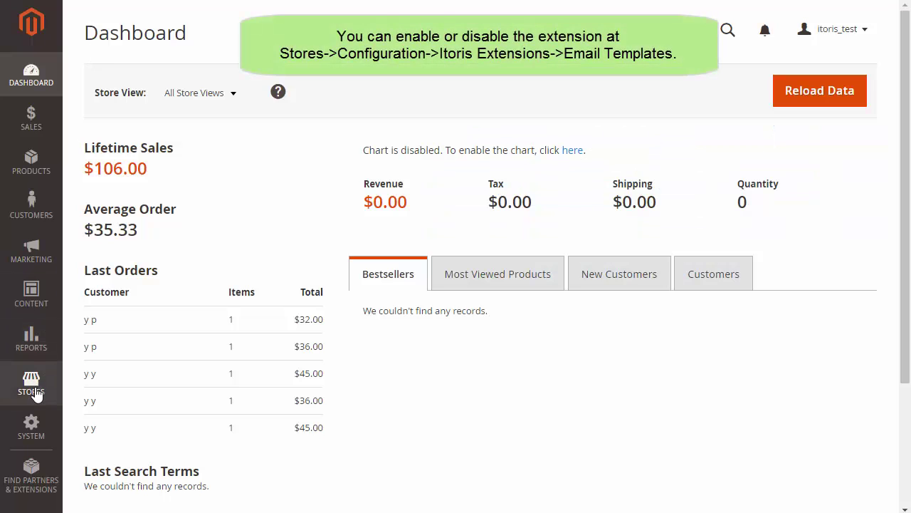
Step: Keep the Itoris Email Templates extension enabled in the store configuration settings
click(35, 396)
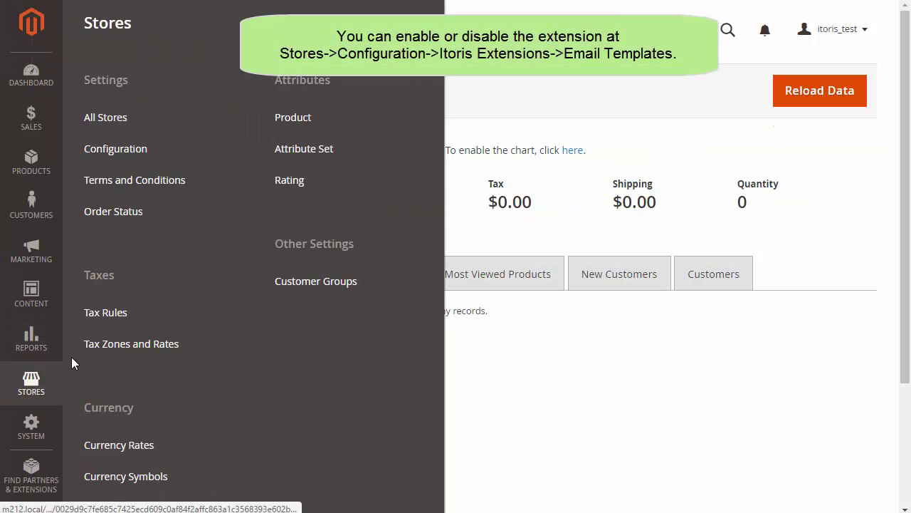
click(121, 158)
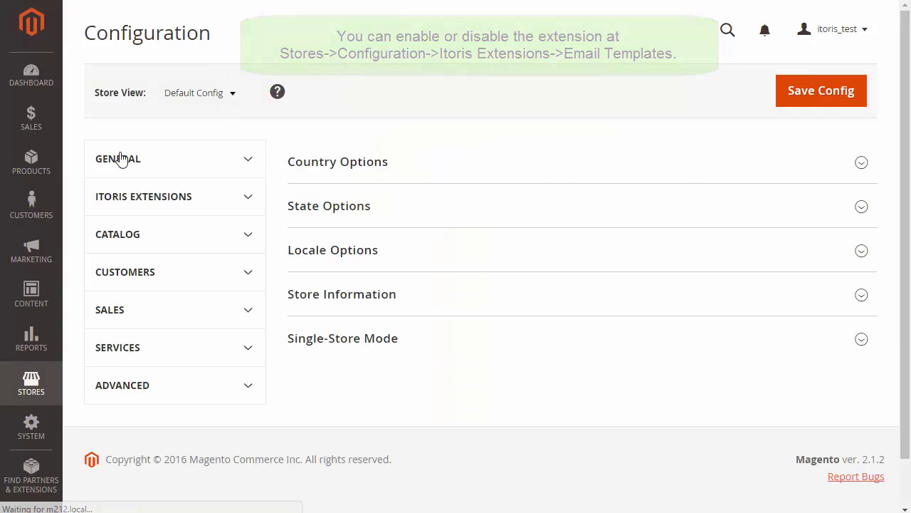
click(261, 206)
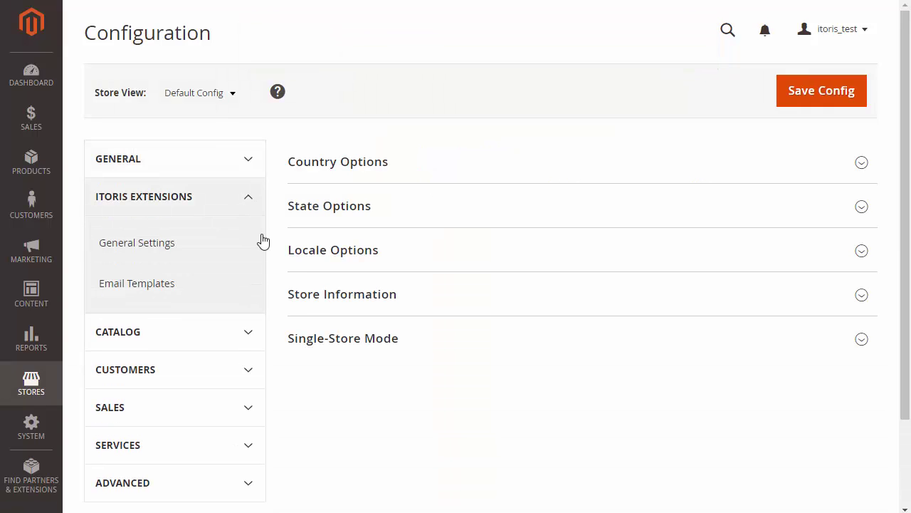
click(254, 288)
click(684, 218)
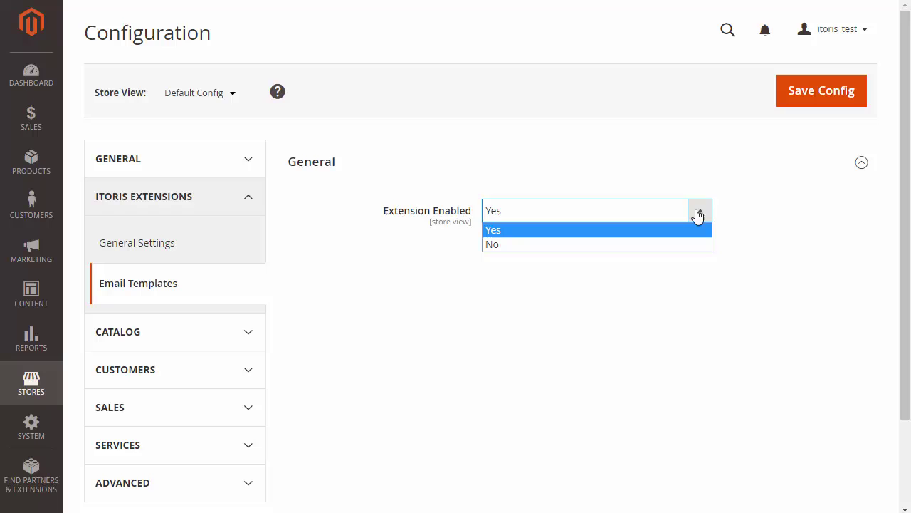
click(692, 215)
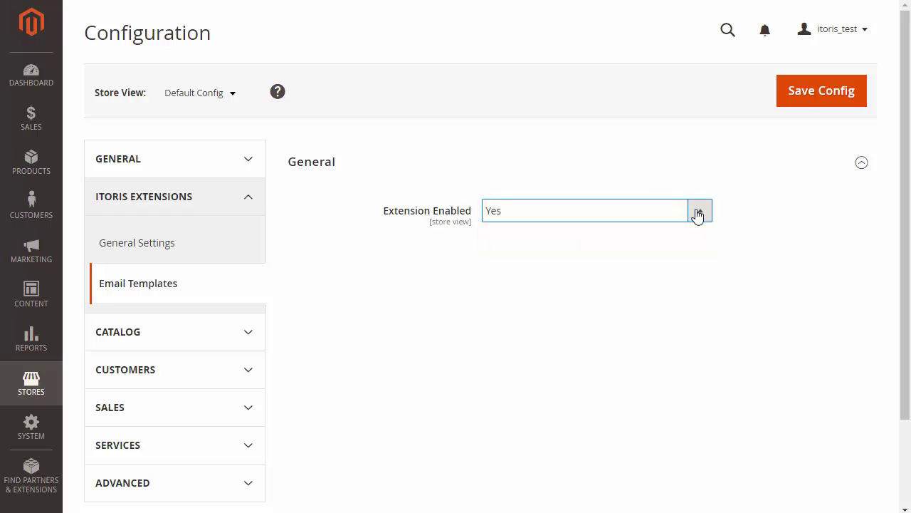
click(233, 95)
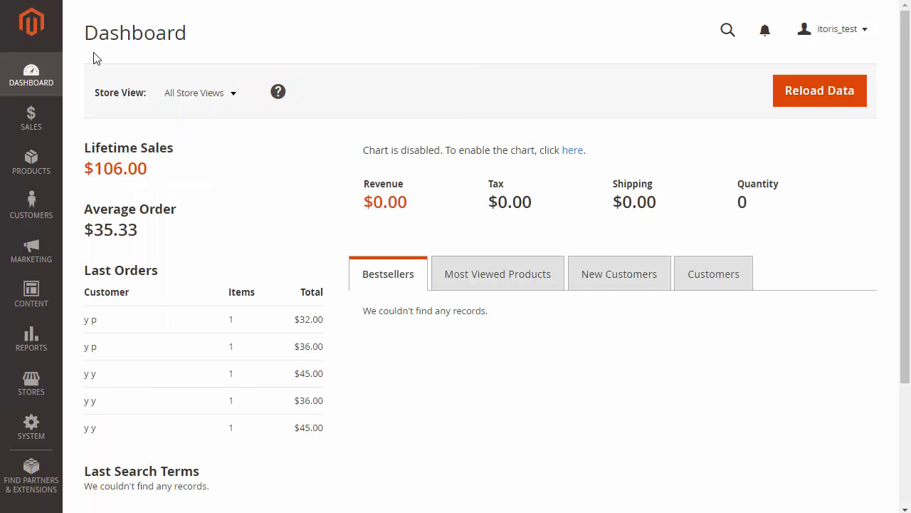
Step: Open Marketing > Email Templates (Advanced) and review the Store View dropdown options
click(37, 261)
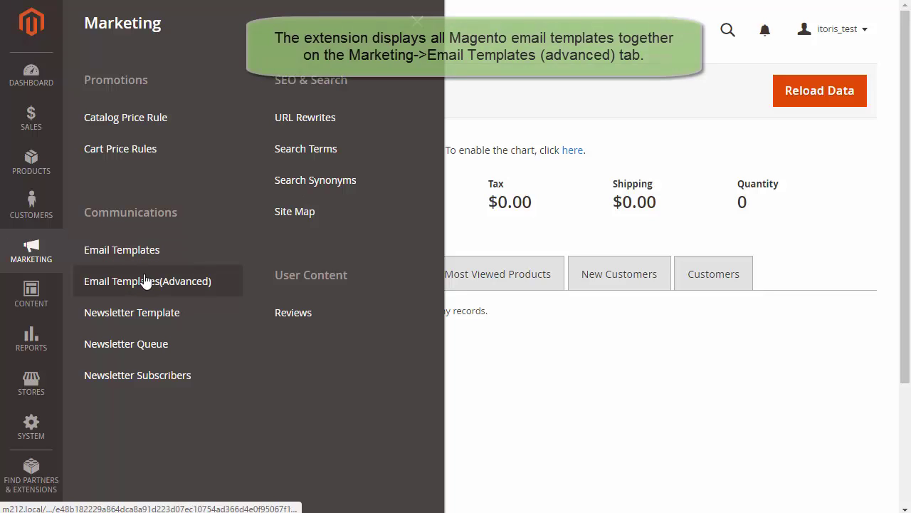
click(149, 284)
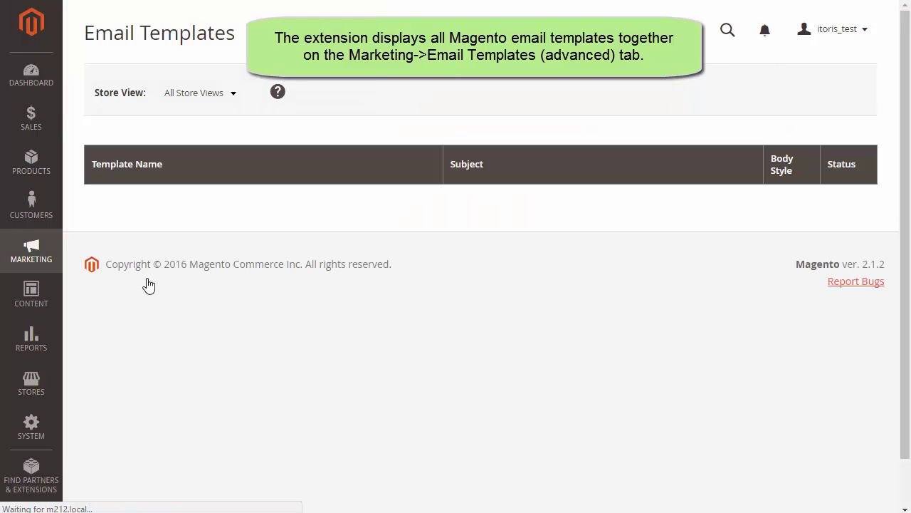
scroll(909, 297, down, 2)
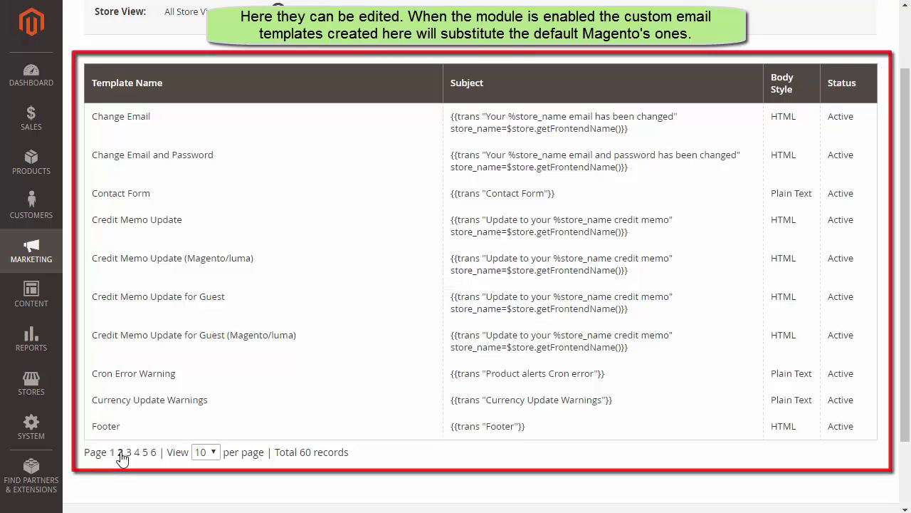
click(233, 13)
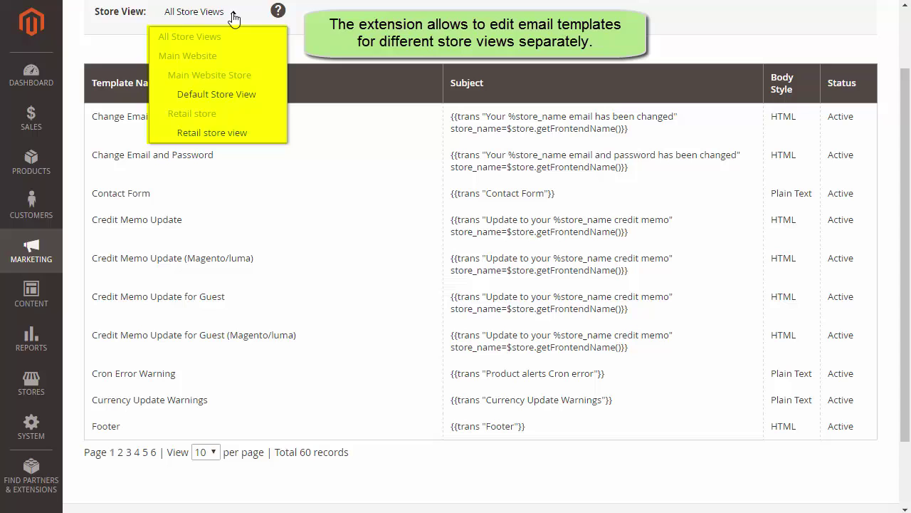
click(233, 14)
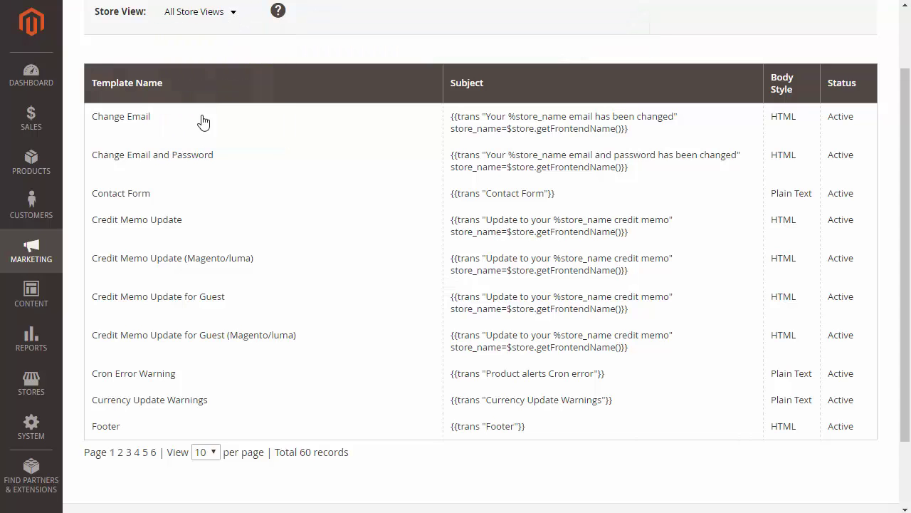
Step: From page 2, open the New Account template, scroll to Email Configuration and save it
click(120, 452)
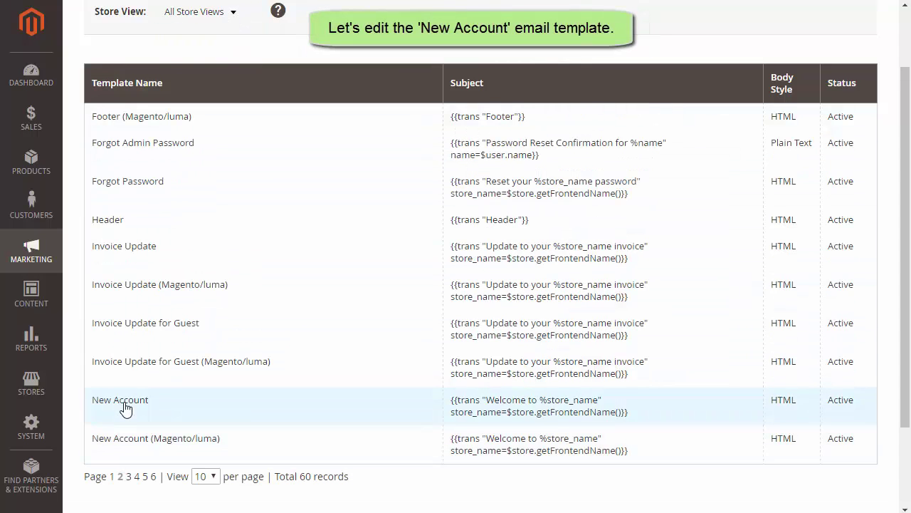
click(125, 405)
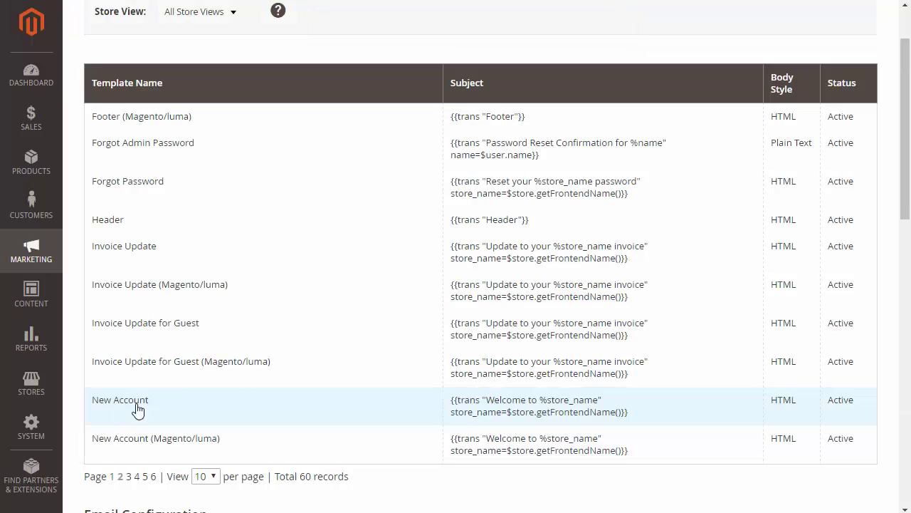
drag(909, 162, 909, 338)
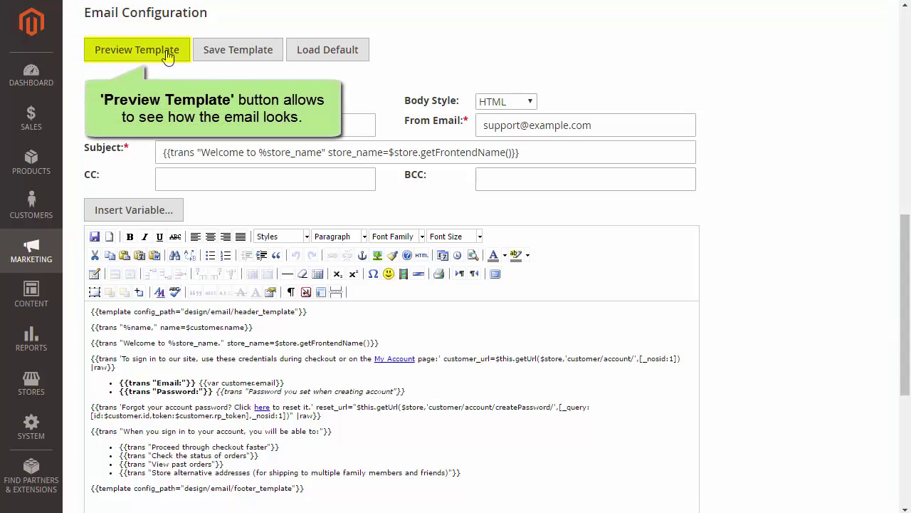
click(233, 55)
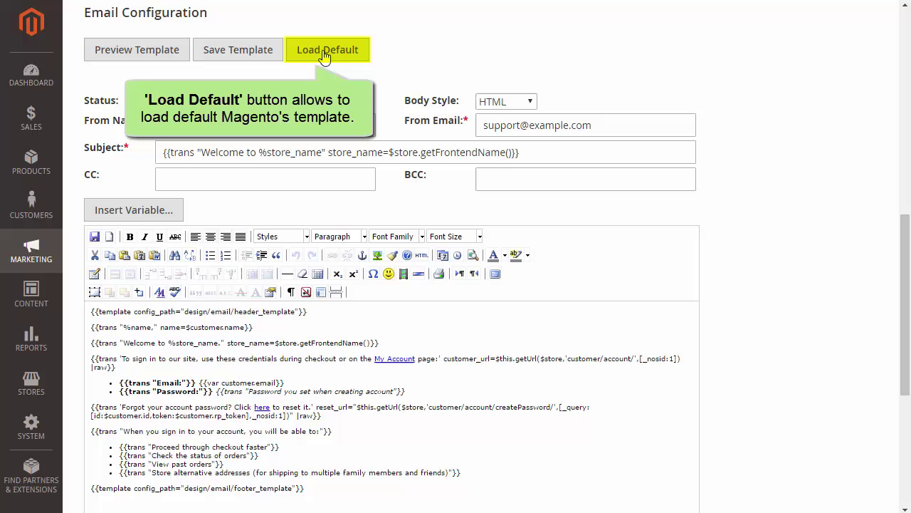
click(203, 105)
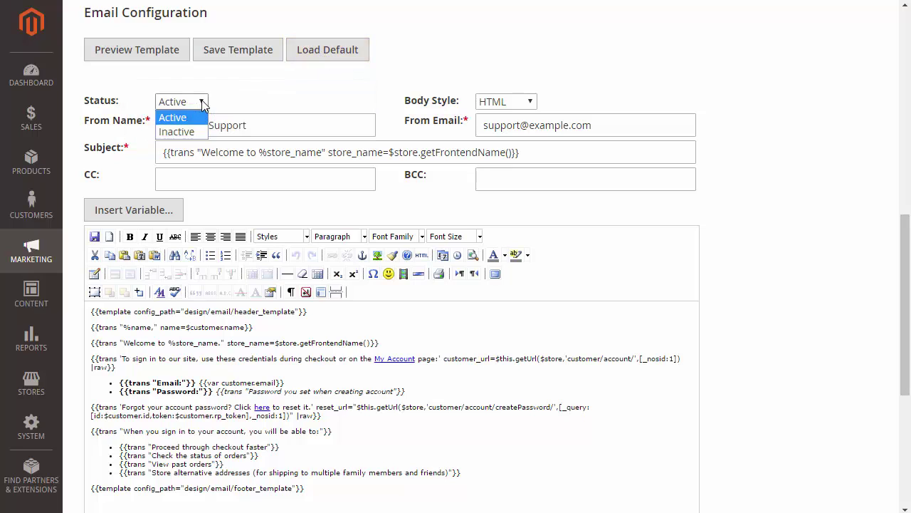
click(203, 105)
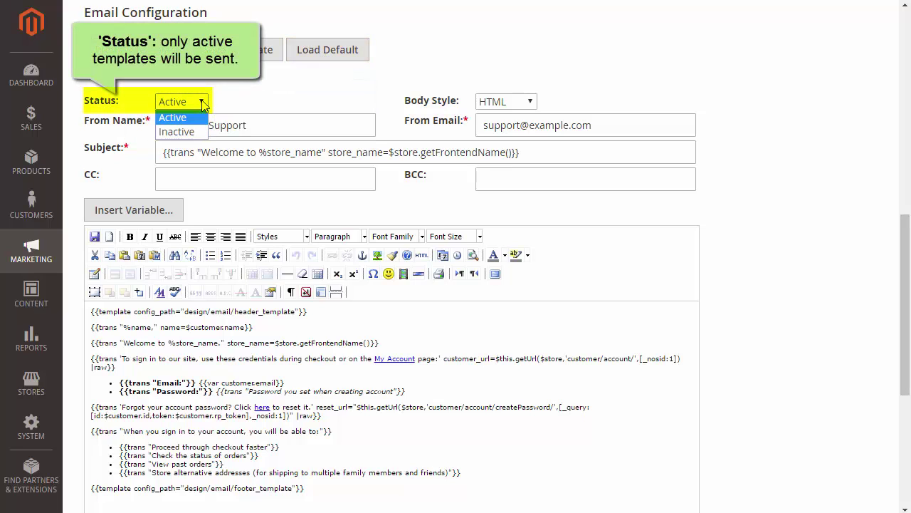
click(203, 105)
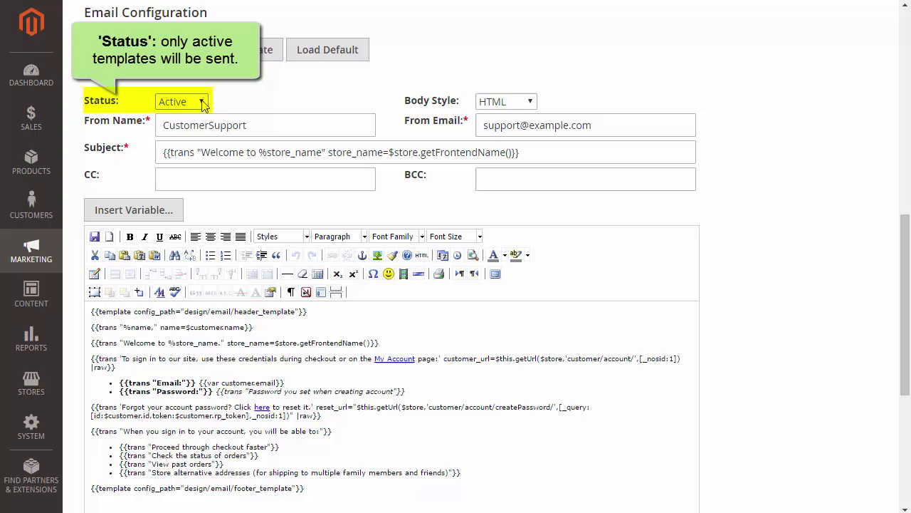
click(534, 104)
click(534, 104)
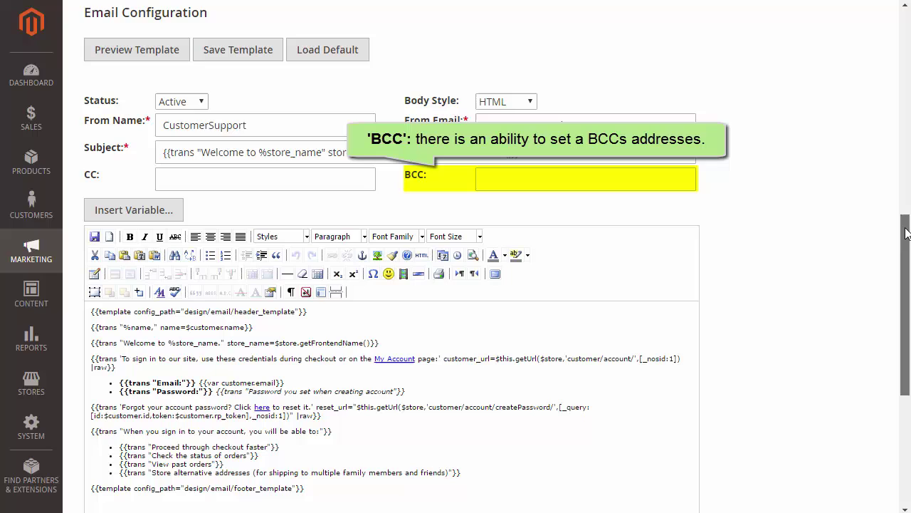
scroll(906, 233, down, 3)
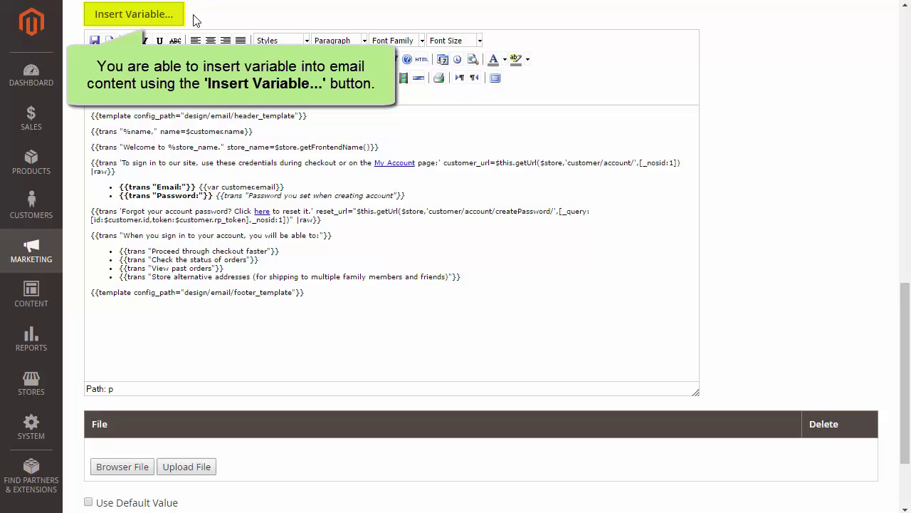
Step: Paste the 'Thank you for creating a Luma account...' line as a new paragraph after the welcome line
click(159, 15)
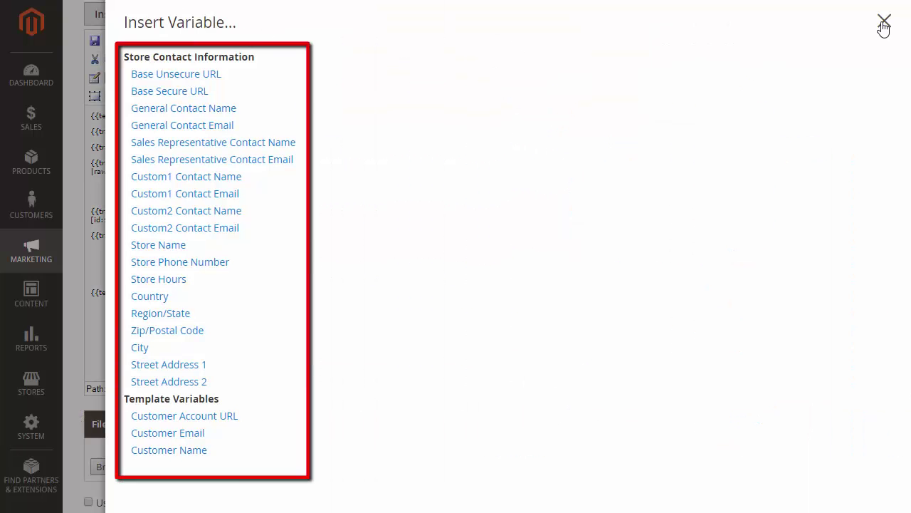
click(884, 22)
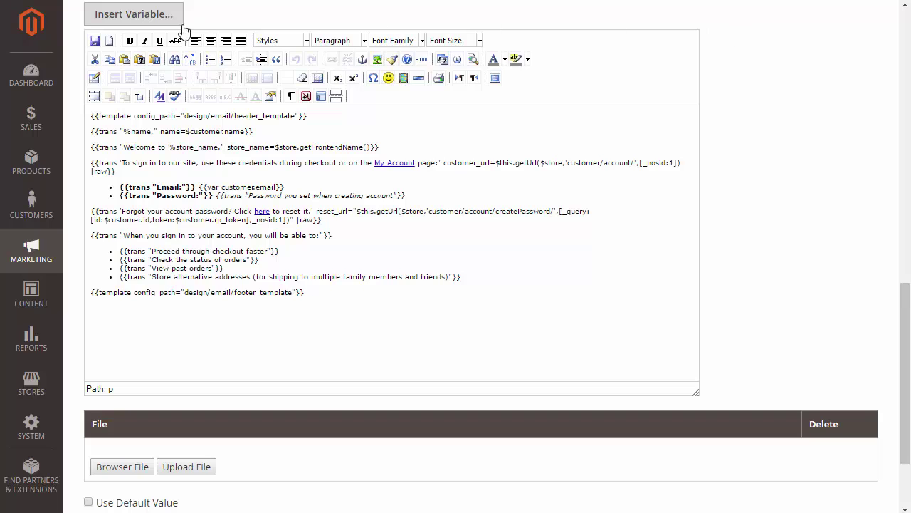
click(384, 148)
key(Return)
text({{trans "Thank you for creating a Luma account. Be the first to get information about the latest collections. Enjoy comfort of body and mind with Luma eco-friendly choices!"}})
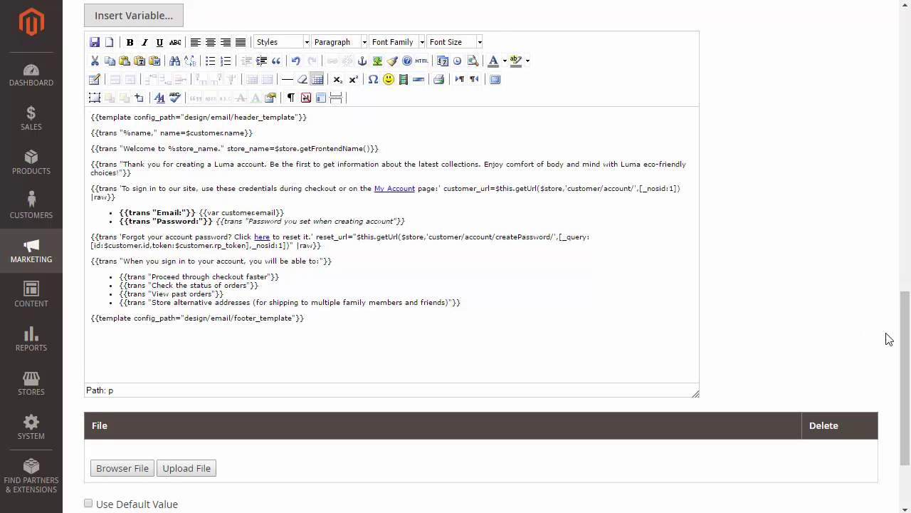
drag(905, 364, 905, 404)
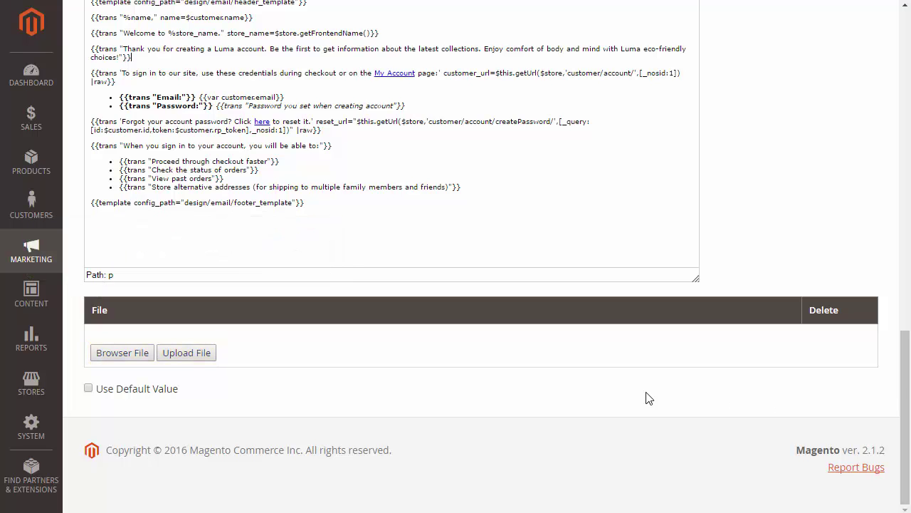
Step: Pick Terms_and_conditions.PDF from the file dialog and upload it as the template attachment
click(137, 354)
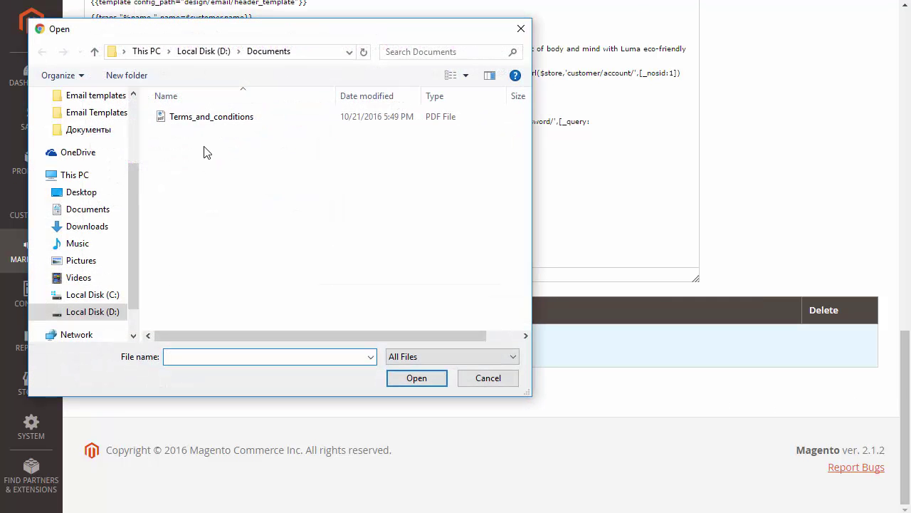
double_click(204, 121)
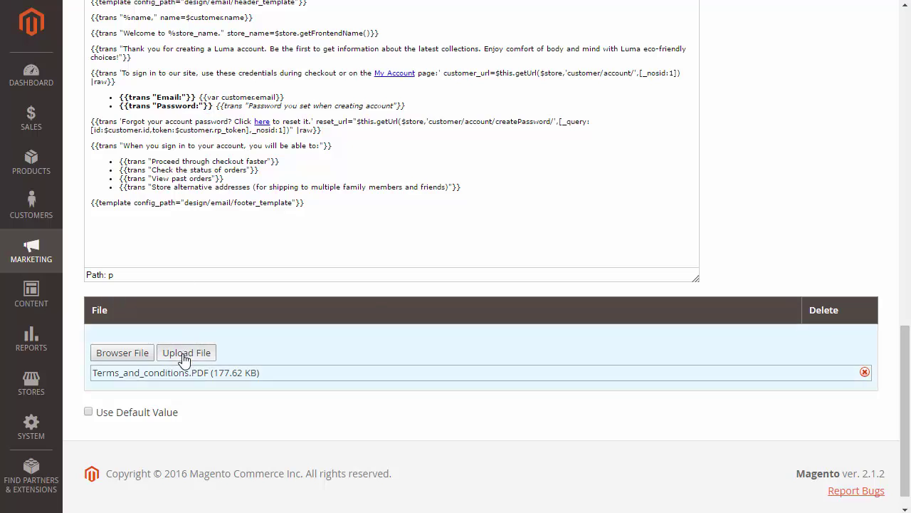
click(185, 353)
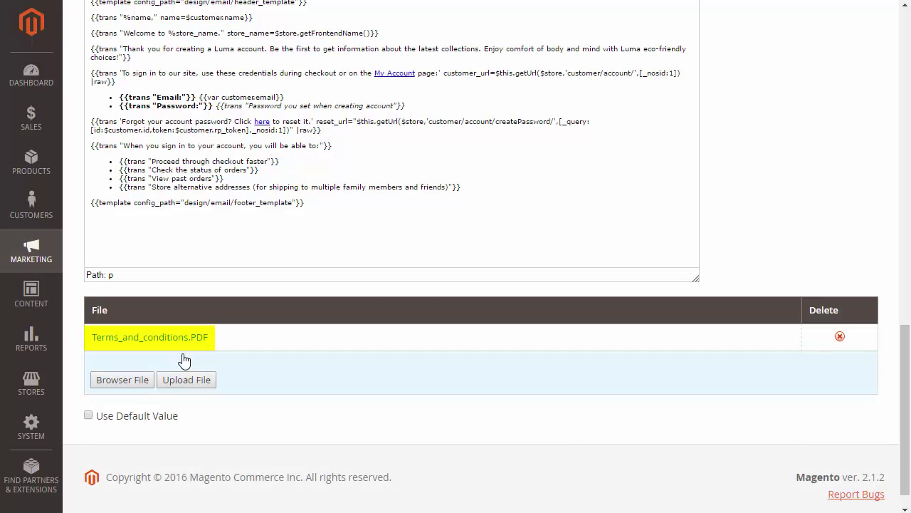
scroll(358, 362, up, 4)
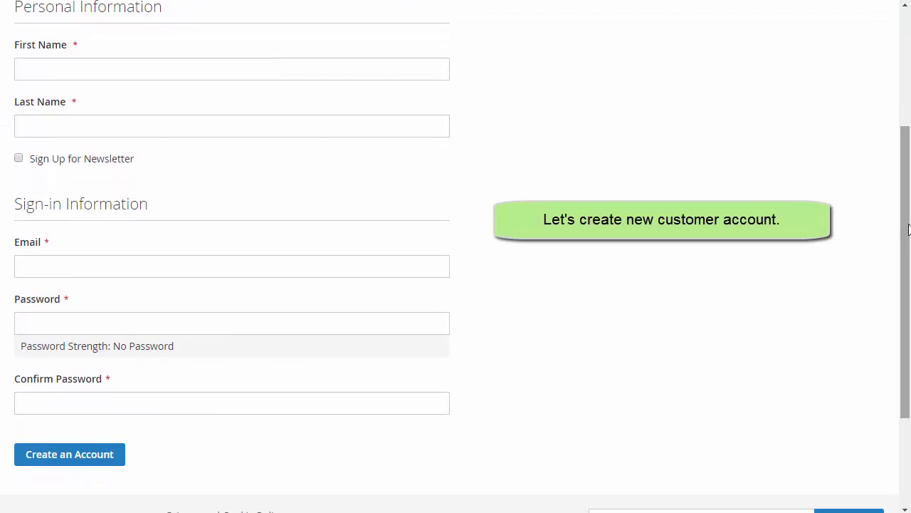
Step: Register a storefront account with the customer's first name, last name, e-mail and password
click(20, 68)
text(John)
click(31, 129)
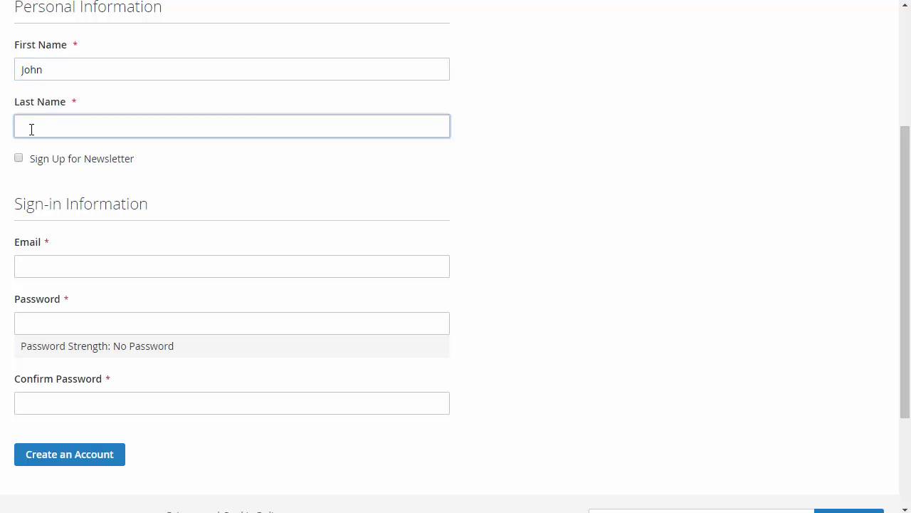
text(Doe)
click(22, 264)
click(35, 325)
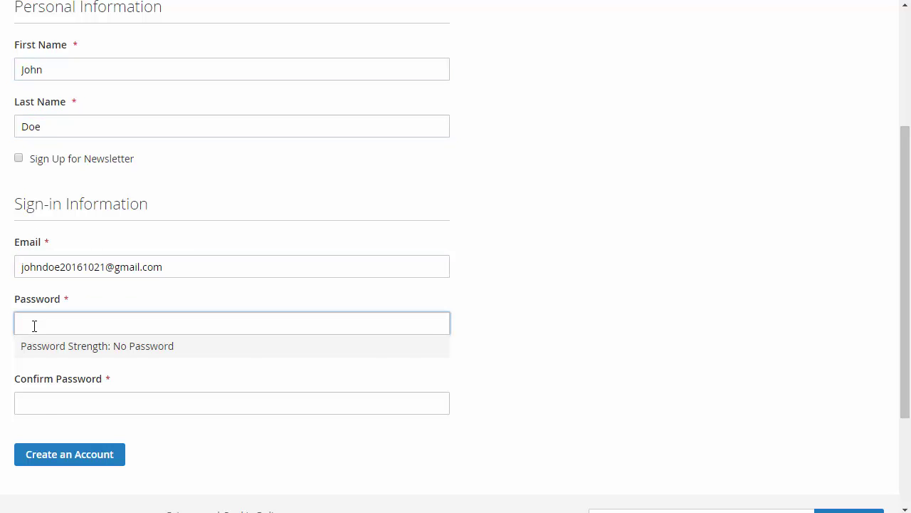
text(Password1!)
key(Tab)
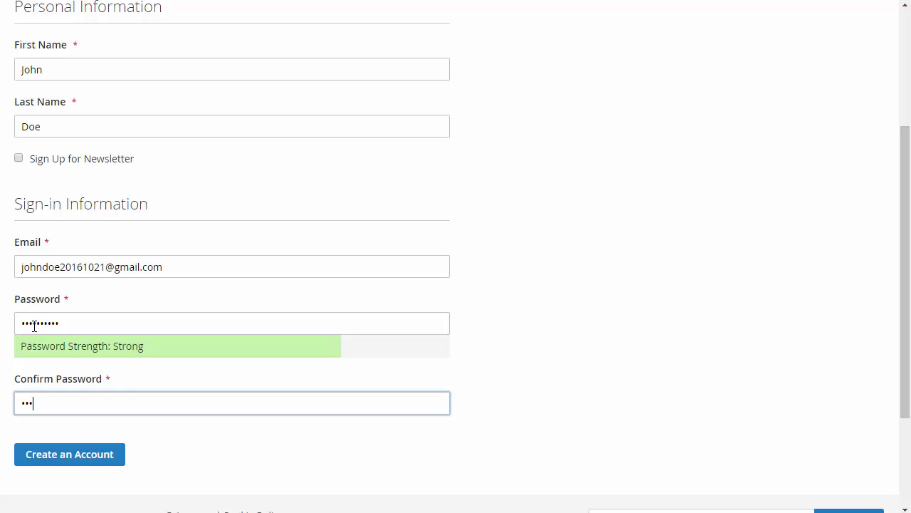
text(•••••••)
click(61, 462)
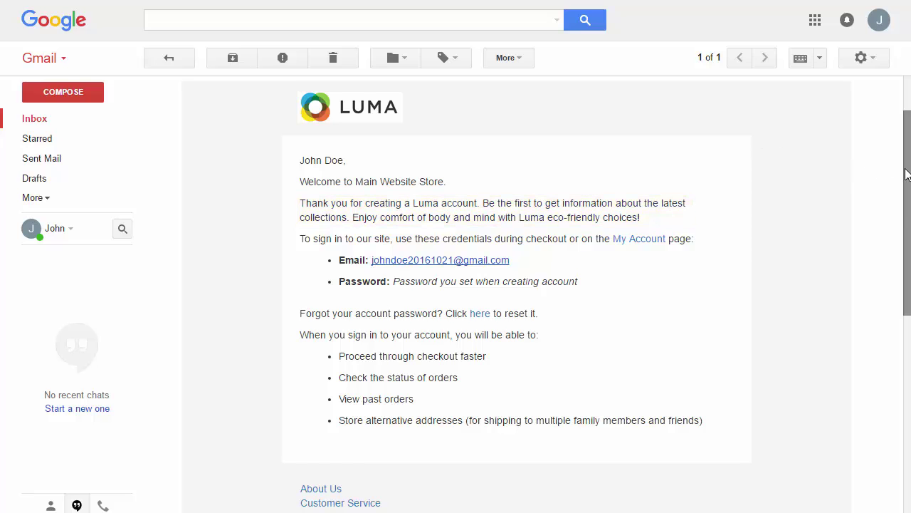
Step: Scroll the Luma welcome email down to the attached terms_and_conditions PDF
drag(906, 183, 905, 302)
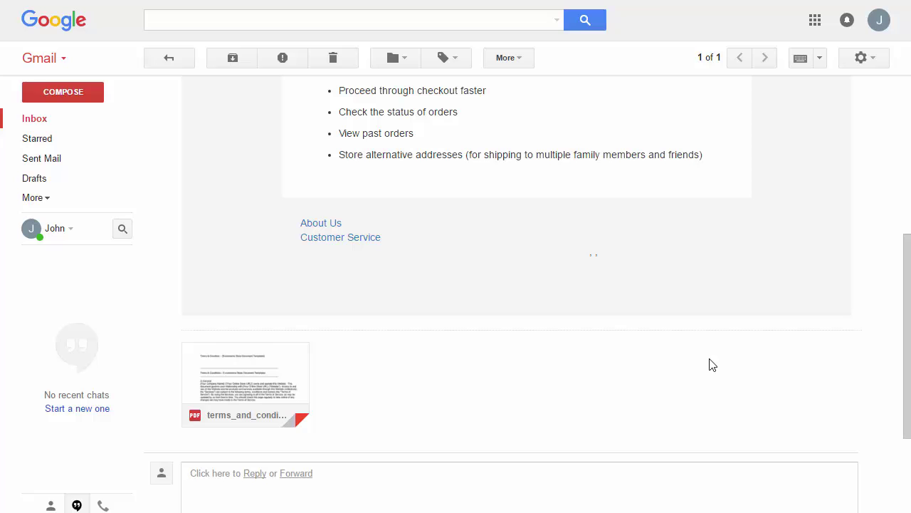